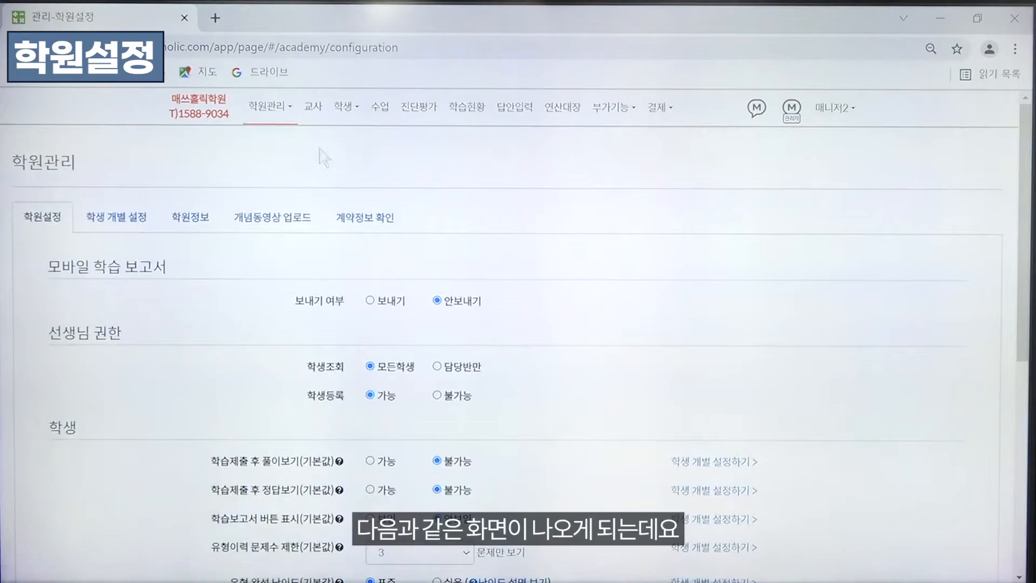
Review the teacher permission and student default settings on the academy configuration page, and check the account menu's options
{"action": "left_click_drag", "start_coordinate": [1025, 178], "coordinate": [1026, 277]}
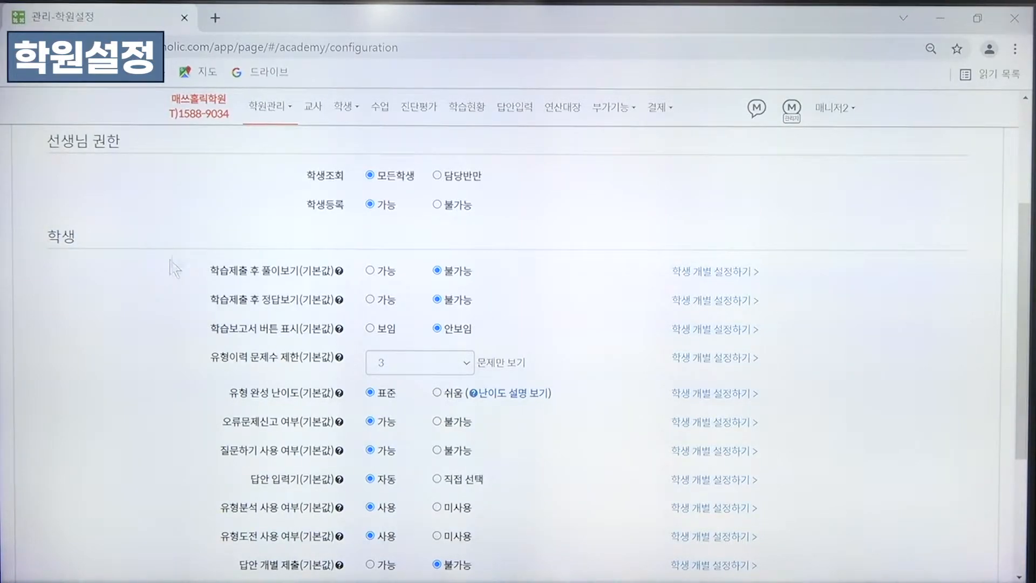
{"action": "left_click_drag", "start_coordinate": [1027, 239], "coordinate": [1026, 273]}
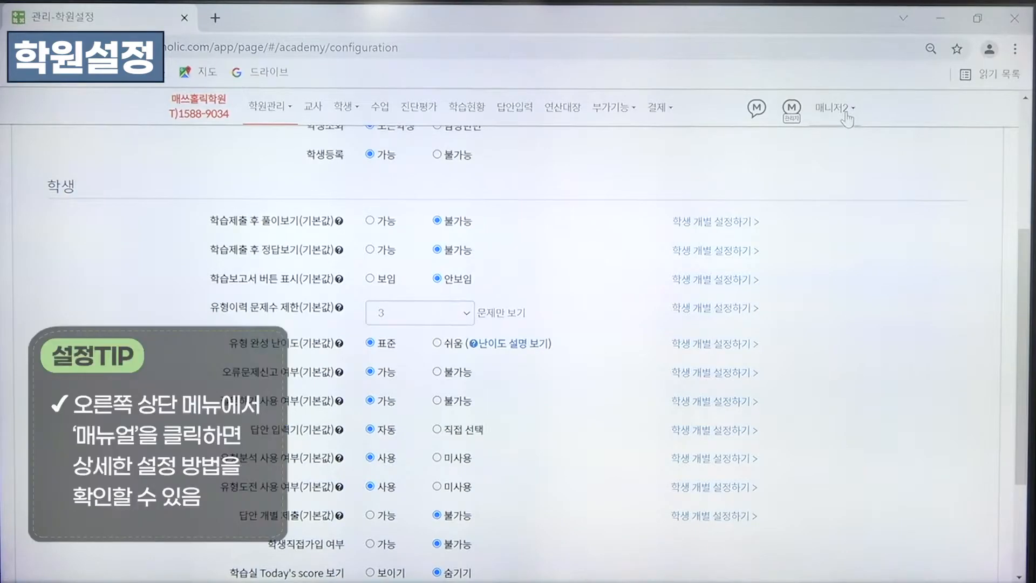
{"action": "left_click", "coordinate": [848, 119]}
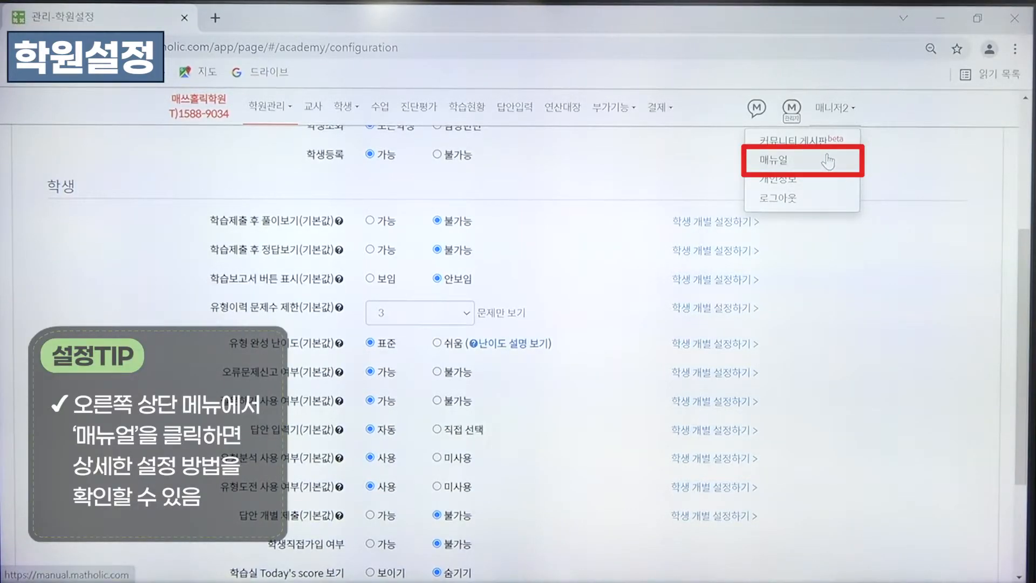
{"action": "left_click", "coordinate": [912, 214]}
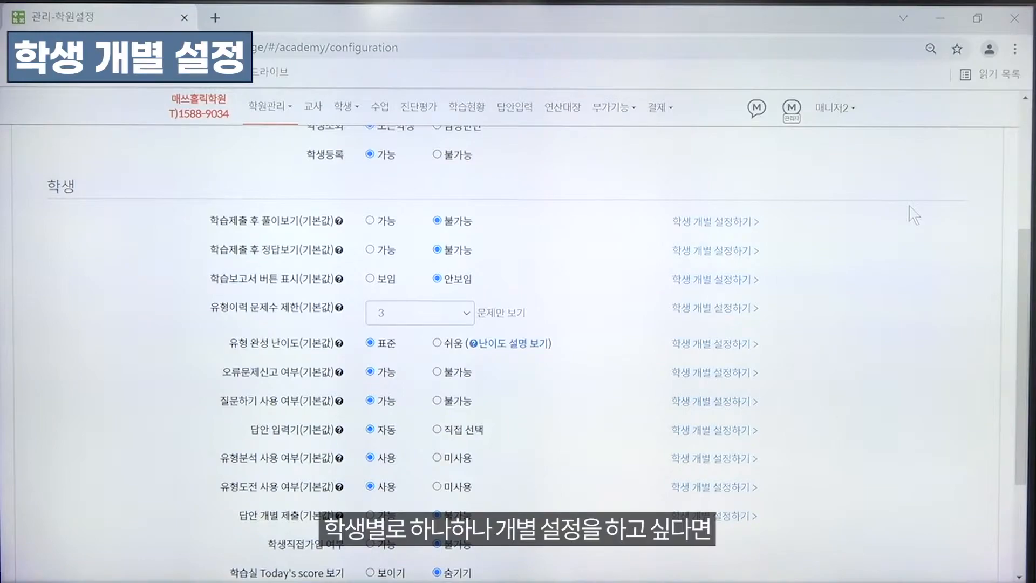
In the individual student settings, allow the second listed student to view both solutions and answers after submission
{"action": "left_click", "coordinate": [707, 223]}
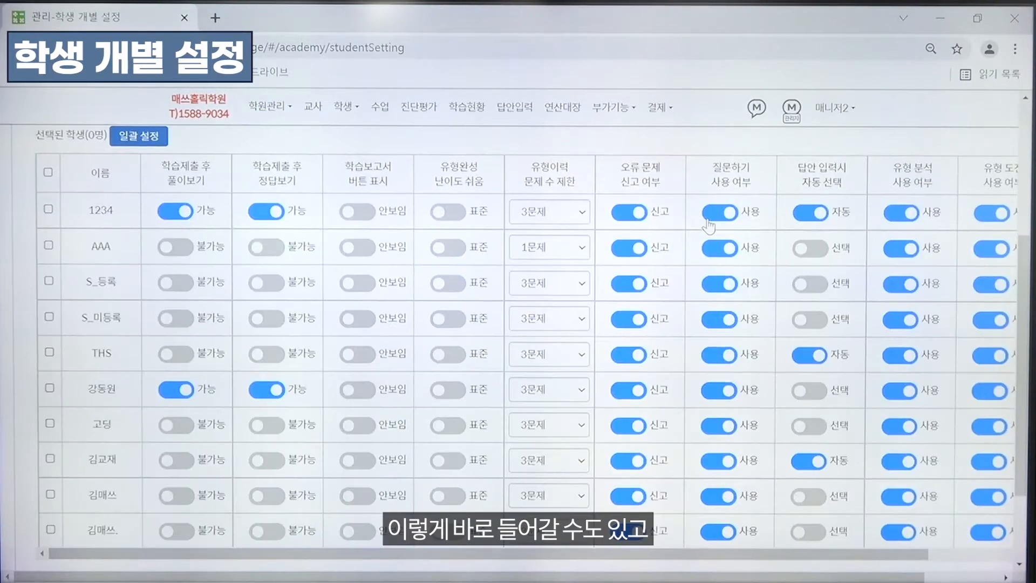
{"action": "scroll", "coordinate": [1015, 292], "scroll_direction": "up", "scroll_amount": 2}
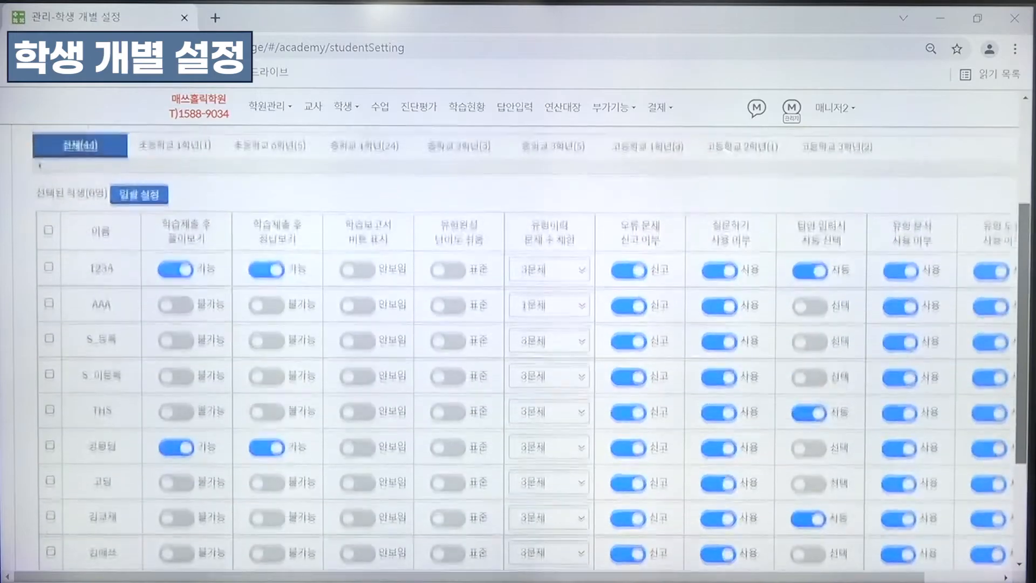
{"action": "left_click", "coordinate": [269, 107]}
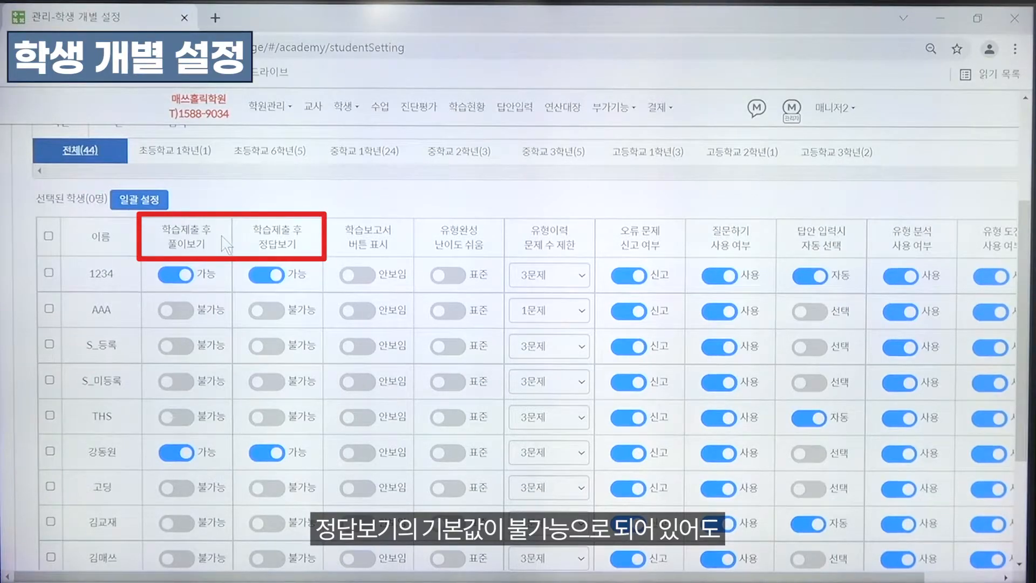
{"action": "left_click", "coordinate": [194, 314]}
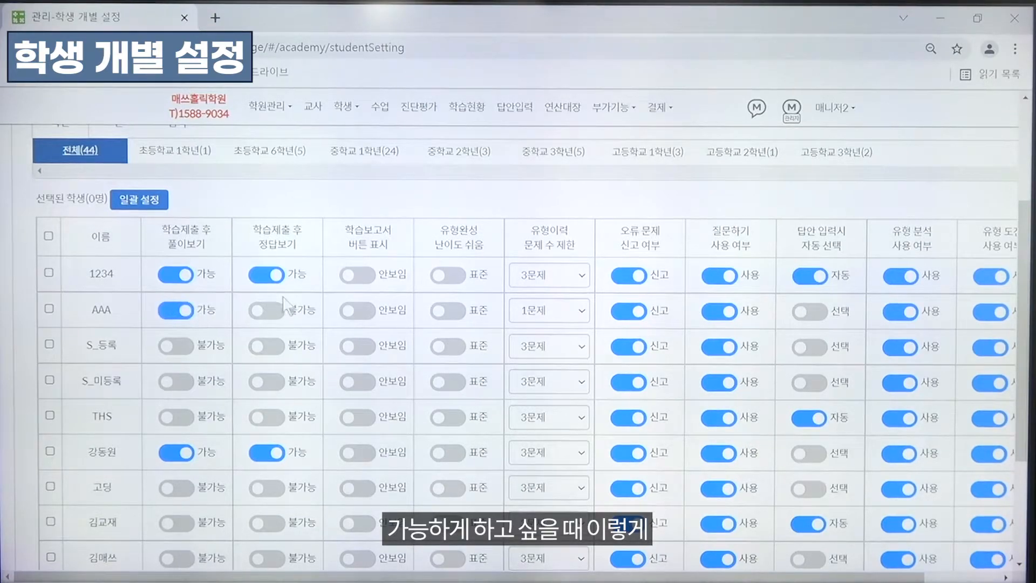
{"action": "left_click", "coordinate": [279, 316]}
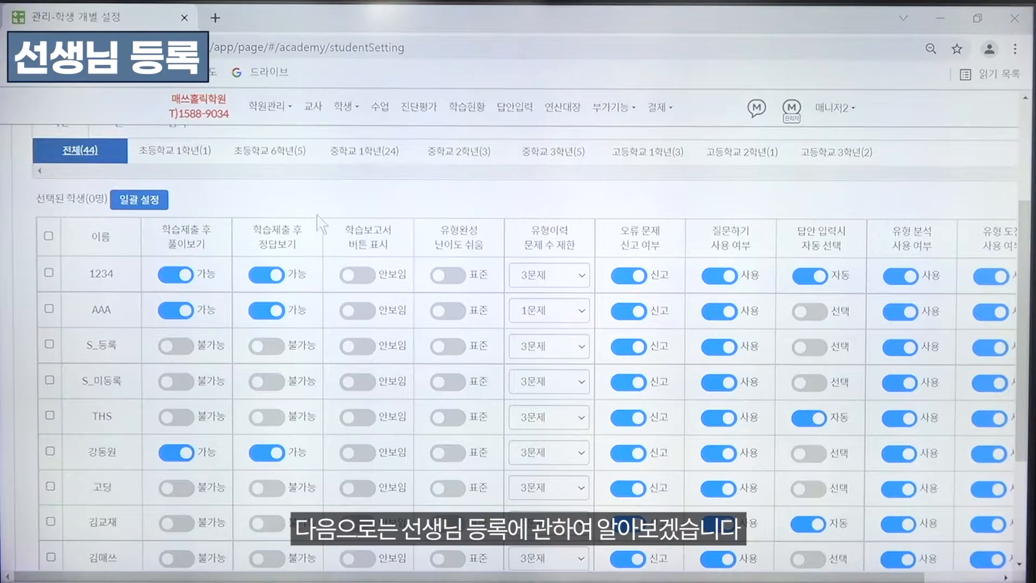
Go to the teacher list and open the form for registering a new teacher
{"action": "left_click", "coordinate": [314, 111]}
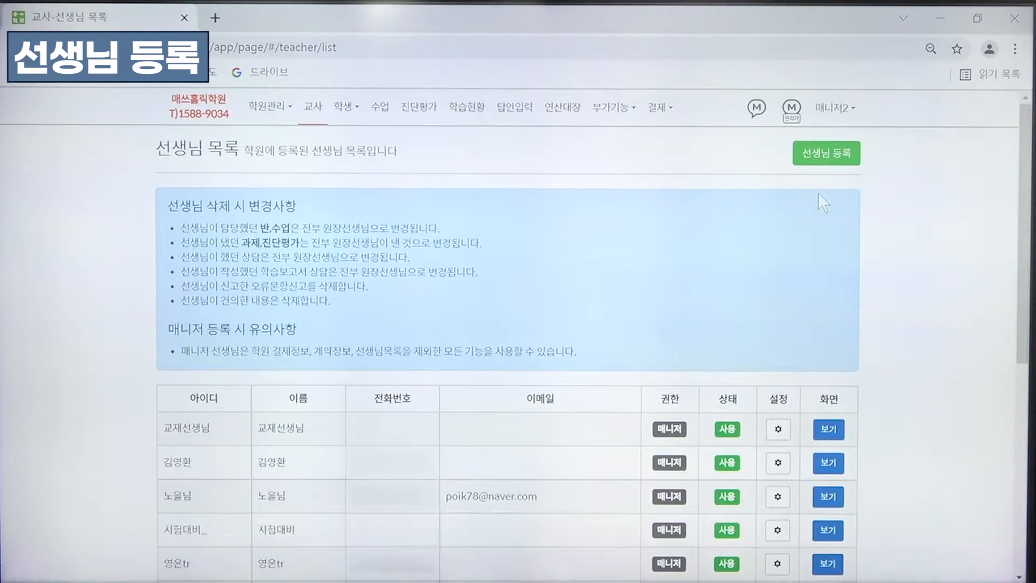
{"action": "left_click", "coordinate": [845, 158]}
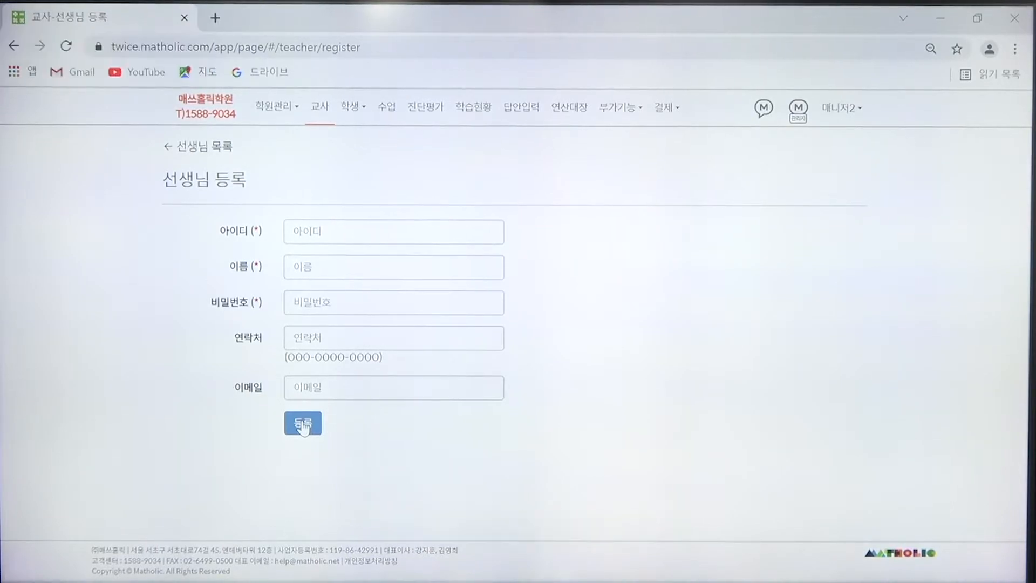
Open the student registration page and enter the student's name in the first row
{"action": "left_click", "coordinate": [354, 108]}
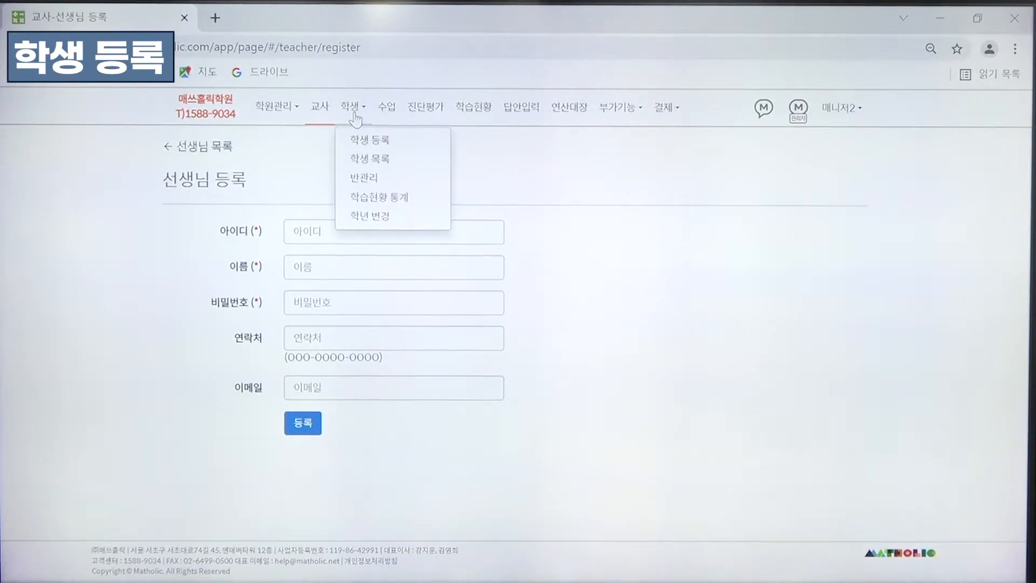
{"action": "left_click", "coordinate": [390, 142]}
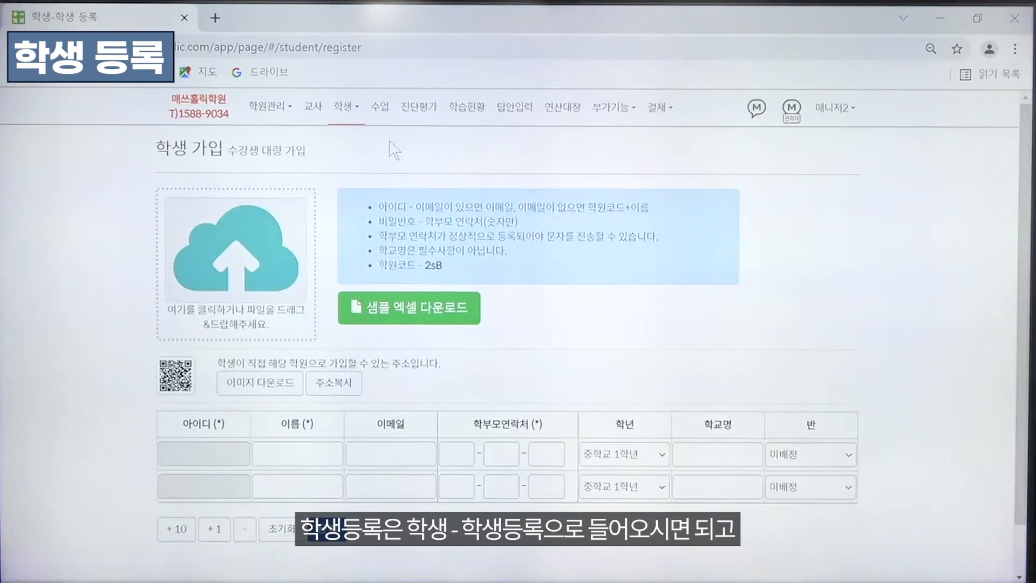
{"action": "scroll", "coordinate": [94, 460], "scroll_direction": "down", "scroll_amount": 1}
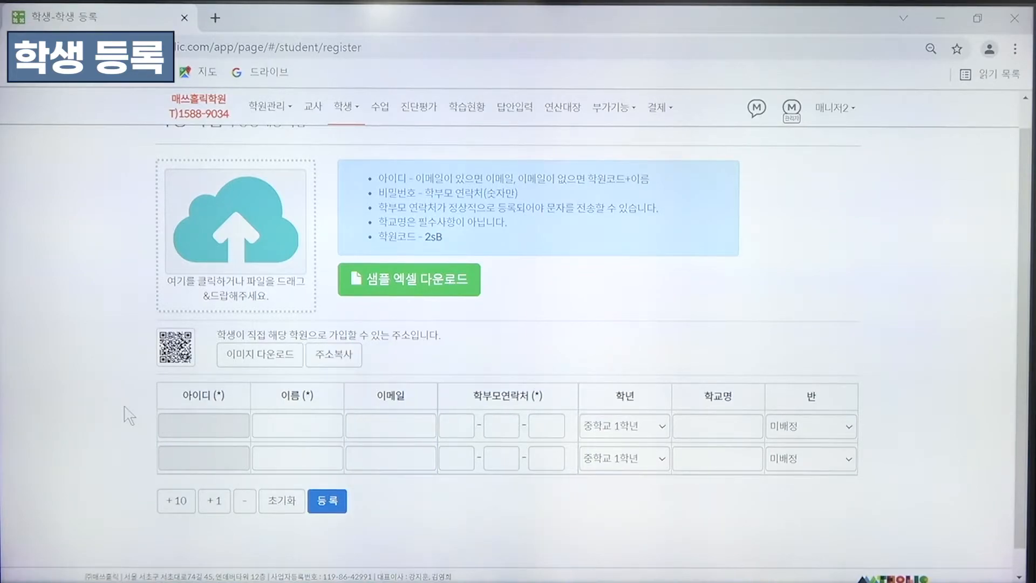
{"action": "left_click", "coordinate": [296, 425]}
{"action": "type", "text": "ghdwl"}
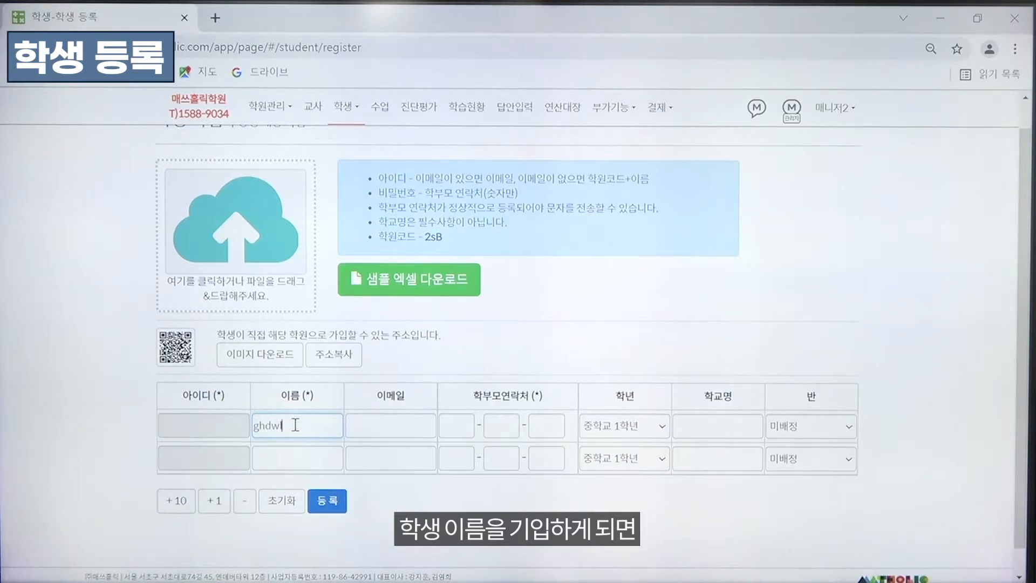
{"action": "key", "text": "BackSpace"}
{"action": "key", "text": "BackSpace"}
{"action": "key", "text": "BackSpace"}
{"action": "key", "text": "BackSpace"}
{"action": "key", "text": "BackSpace"}
{"action": "key", "text": "Hangul"}
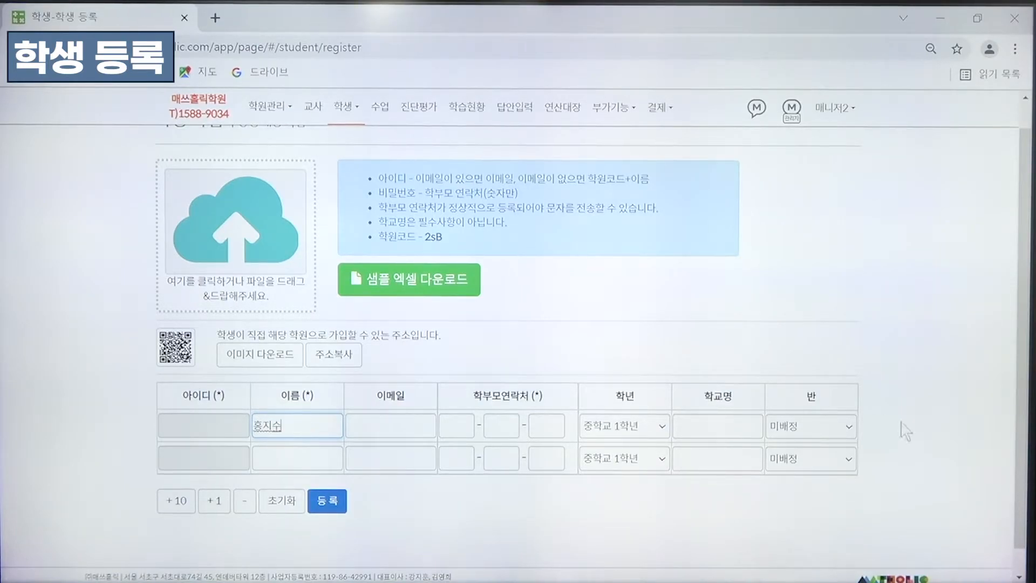
Fill in the parent's phone number for the first student and add 10 more blank registration rows
{"action": "left_click", "coordinate": [463, 429]}
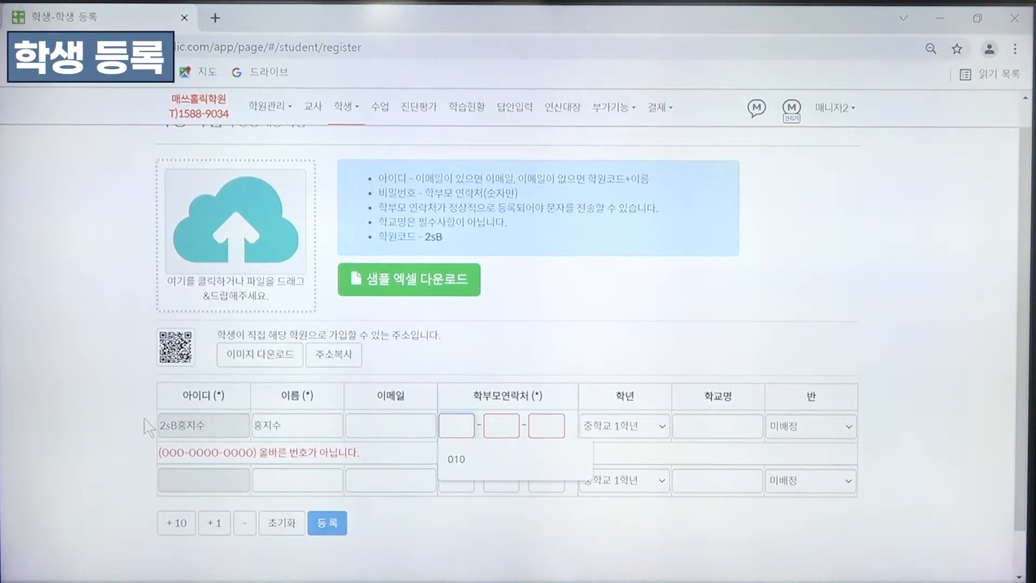
{"action": "left_click", "coordinate": [461, 460]}
{"action": "type", "text": "00000000"}
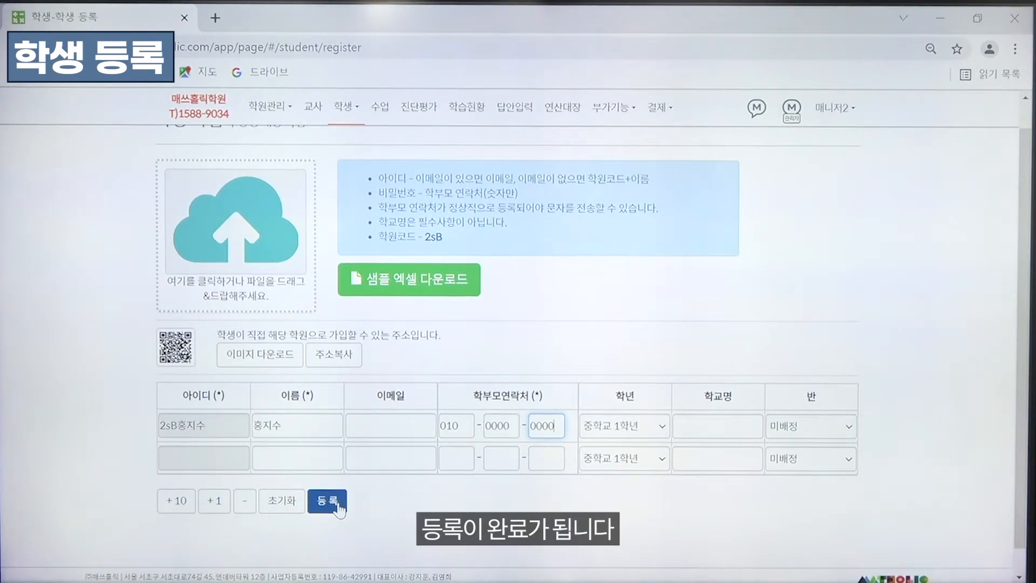
{"action": "left_click", "coordinate": [176, 502]}
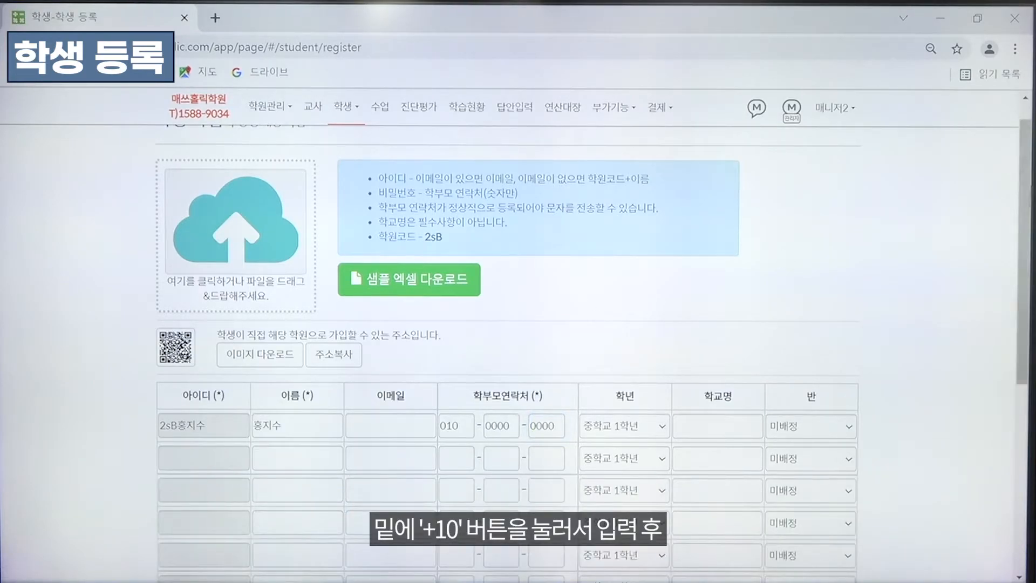
{"action": "left_click_drag", "start_coordinate": [1022, 241], "coordinate": [1018, 404]}
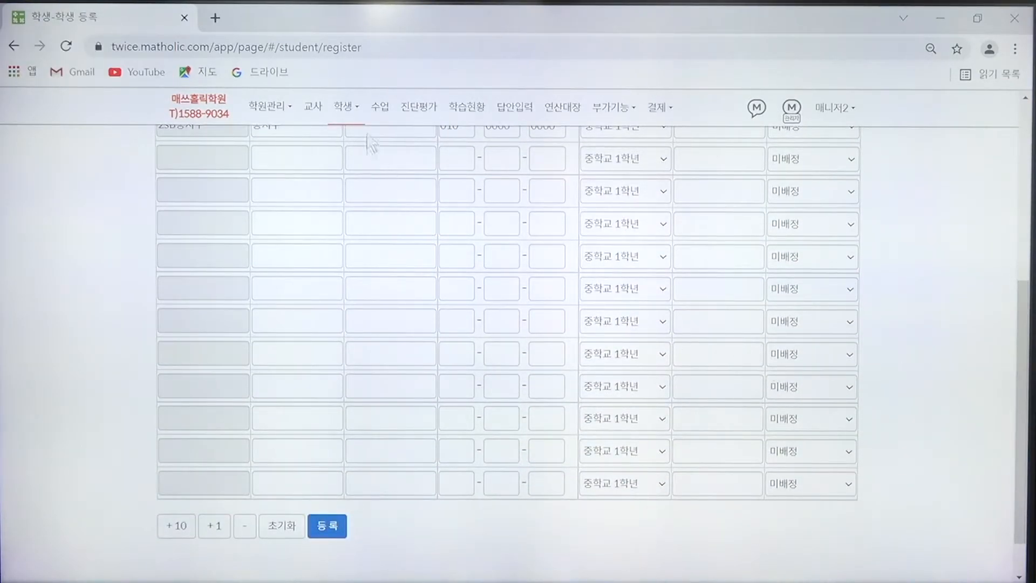
View the student list grouped by class, preview the first student's screen, and exit the preview
{"action": "left_click", "coordinate": [348, 122]}
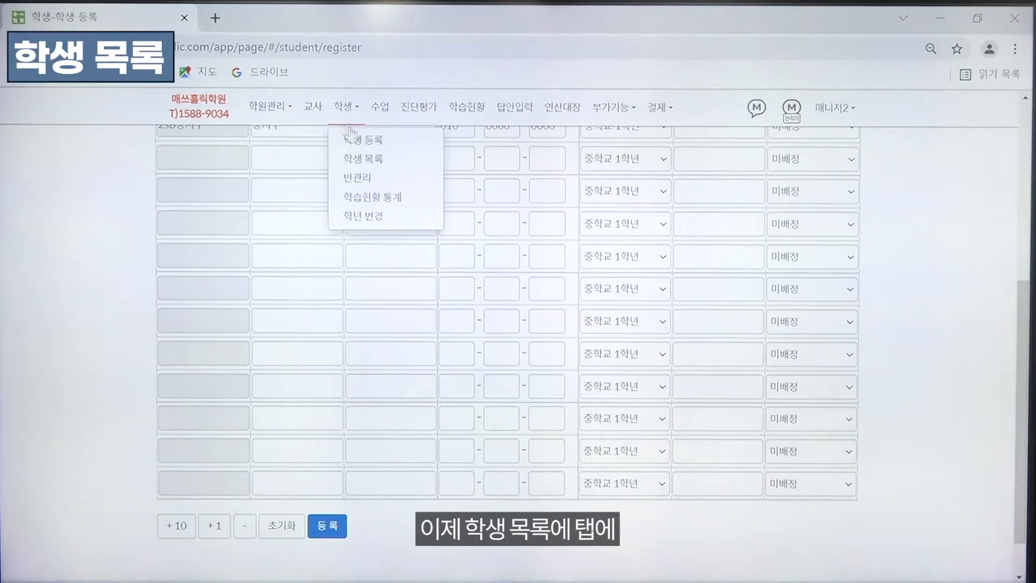
{"action": "left_click", "coordinate": [360, 161]}
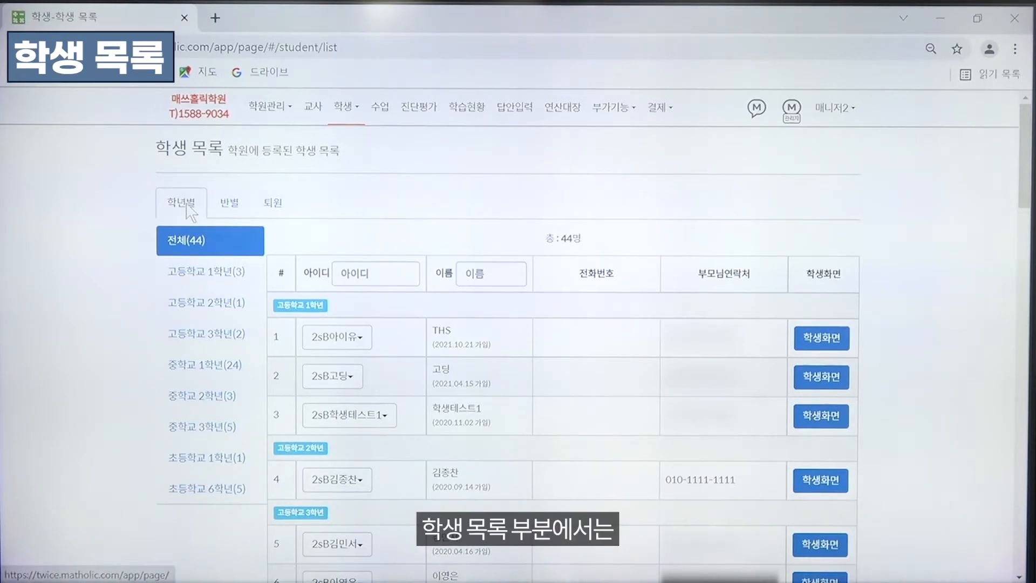
{"action": "left_click", "coordinate": [227, 205]}
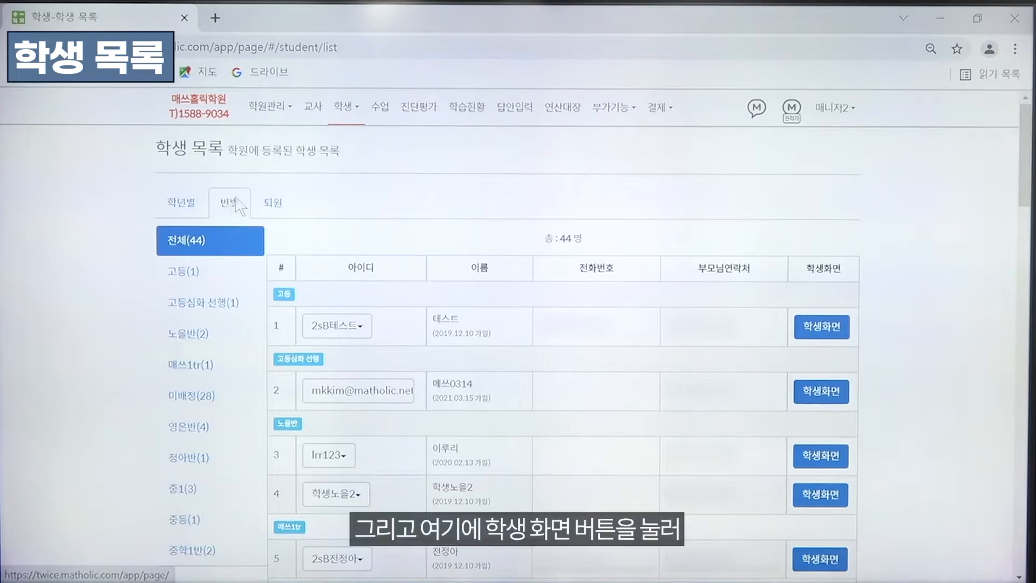
{"action": "left_click", "coordinate": [832, 335]}
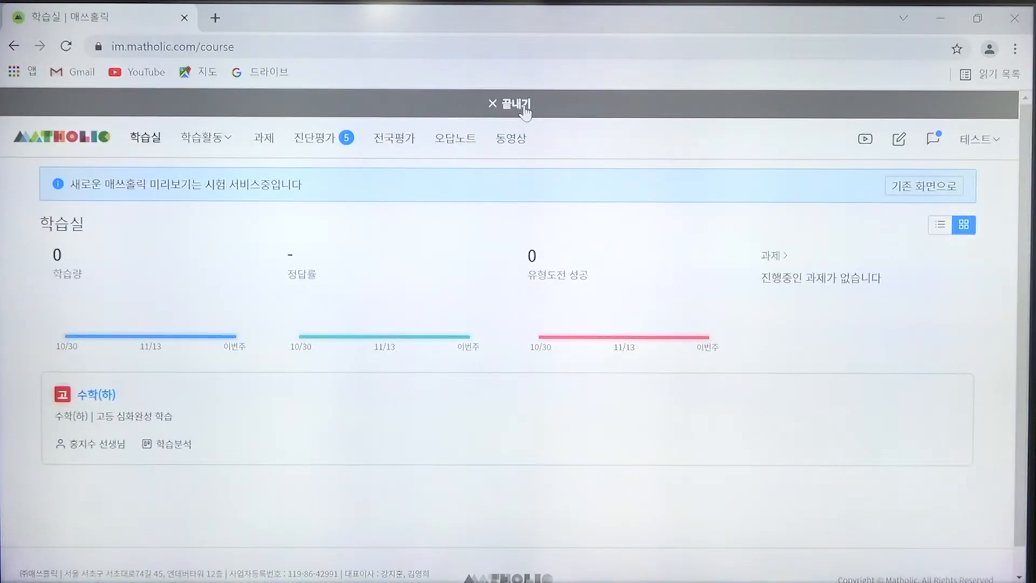
{"action": "left_click", "coordinate": [523, 105]}
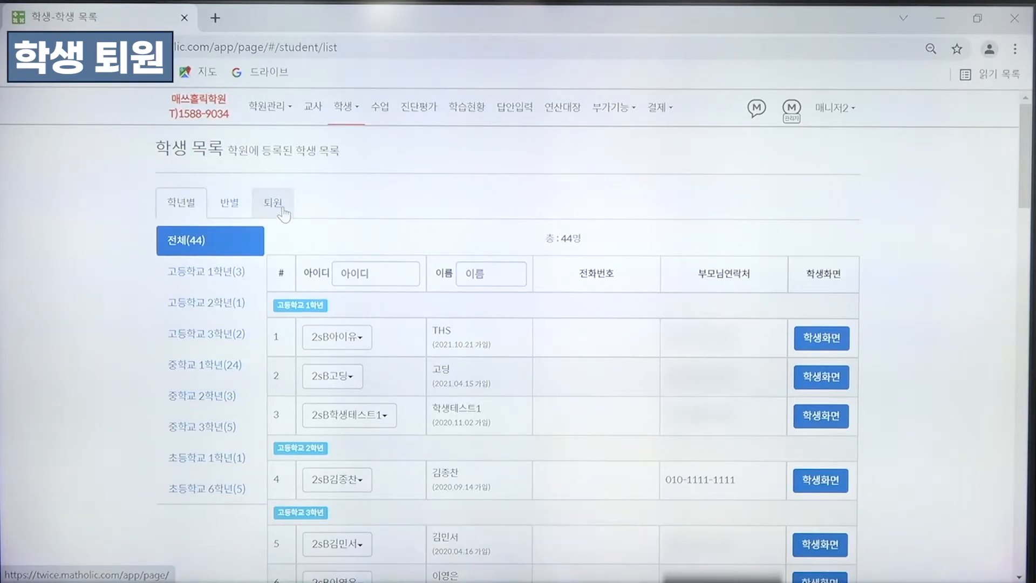
View the withdrawn students under 복원/삭제 and show the restore and delete options for the first one
{"action": "left_click", "coordinate": [285, 215]}
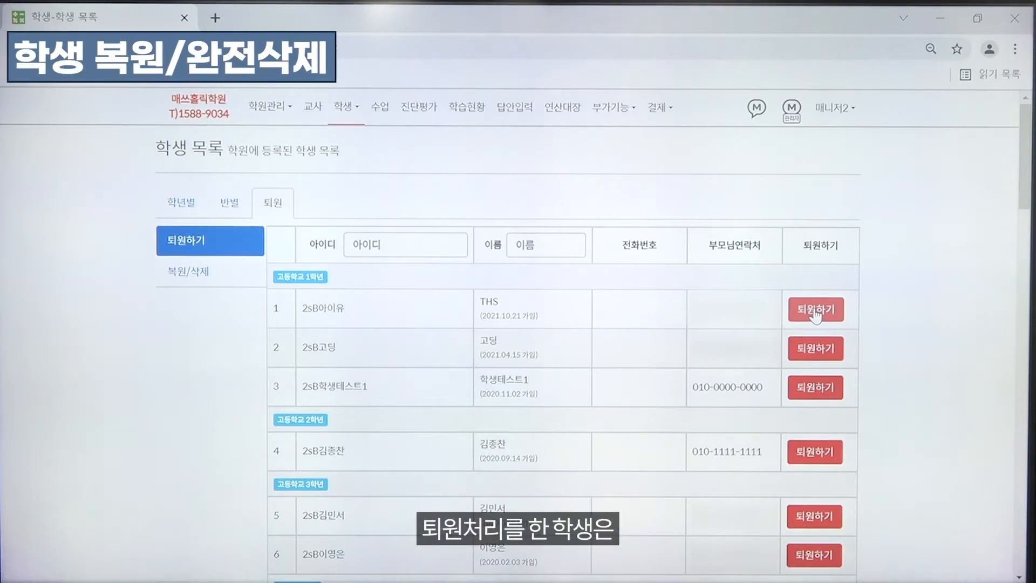
{"action": "left_click", "coordinate": [189, 271]}
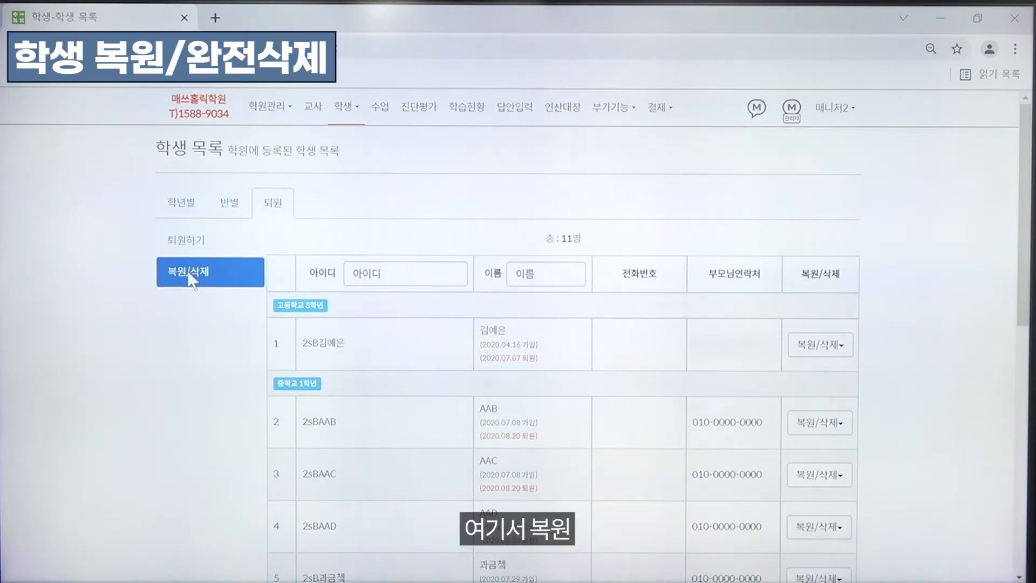
{"action": "left_click", "coordinate": [832, 350]}
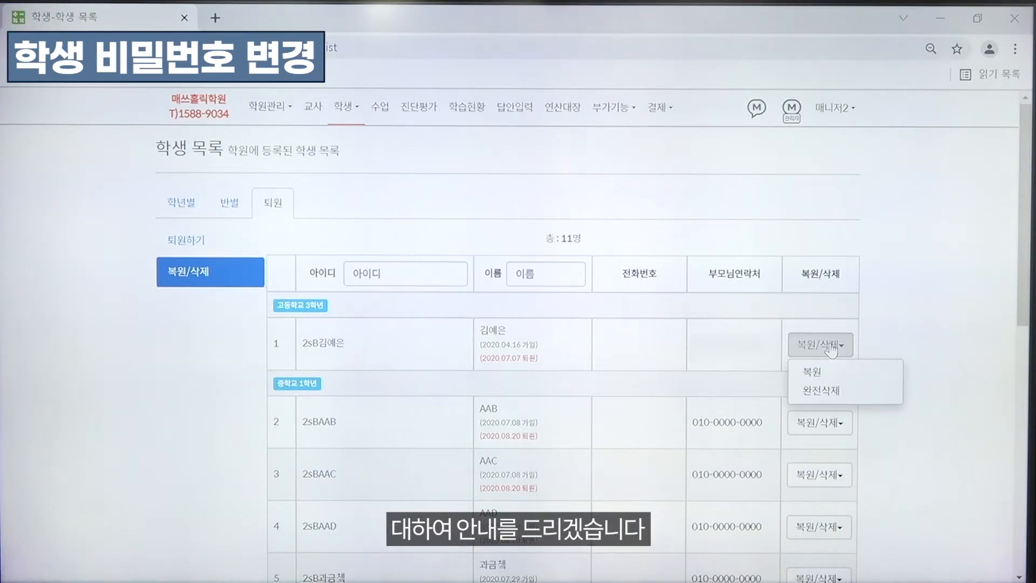
From the list grouped by grade, enter the first student's screen and open their personal information page
{"action": "left_click", "coordinate": [190, 212]}
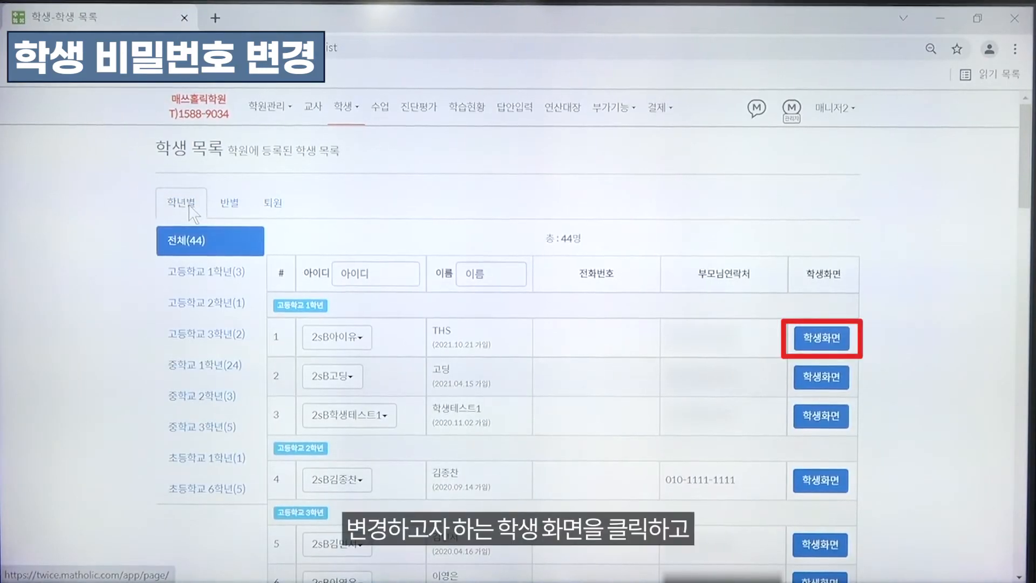
{"action": "left_click", "coordinate": [812, 339]}
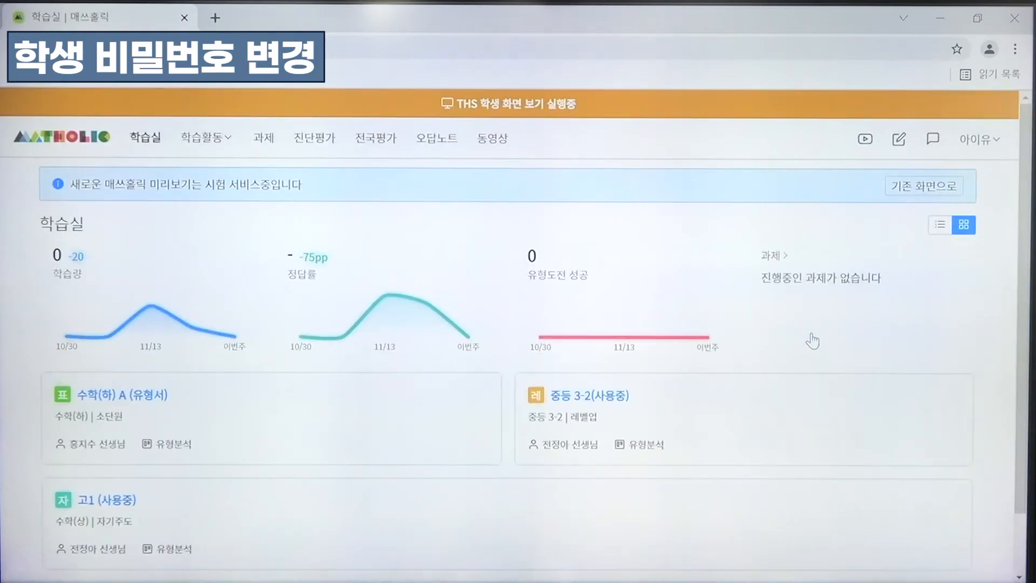
{"action": "left_click", "coordinate": [991, 144]}
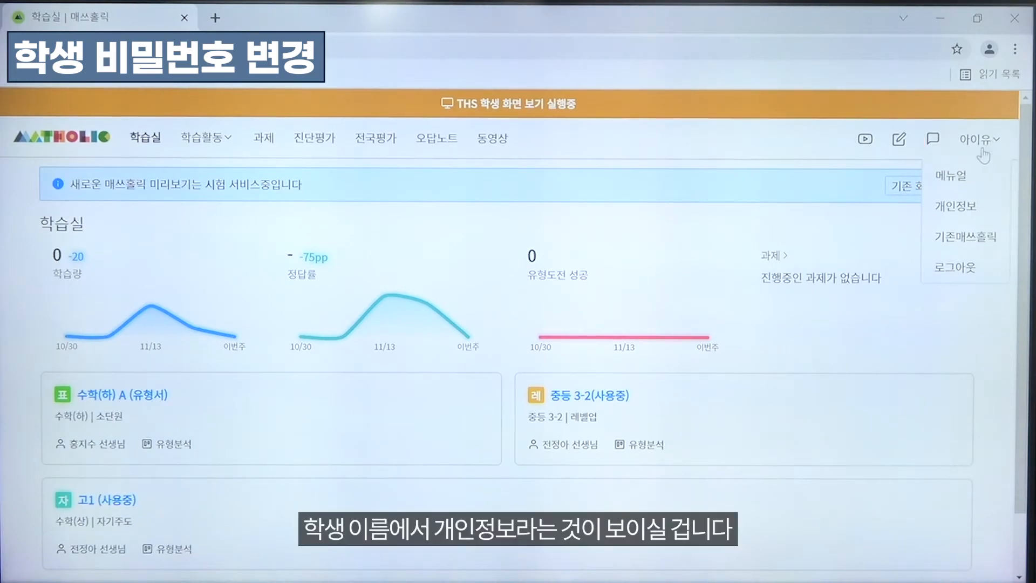
{"action": "left_click", "coordinate": [965, 214]}
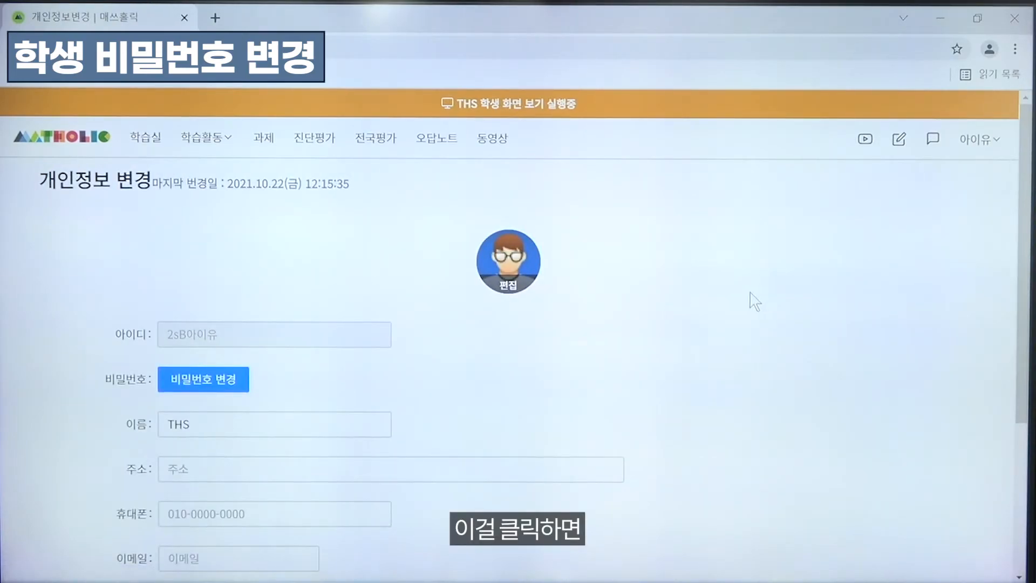
Open the password change dialog for this student and try to apply the change
{"action": "left_click_drag", "start_coordinate": [1023, 230], "coordinate": [1019, 270]}
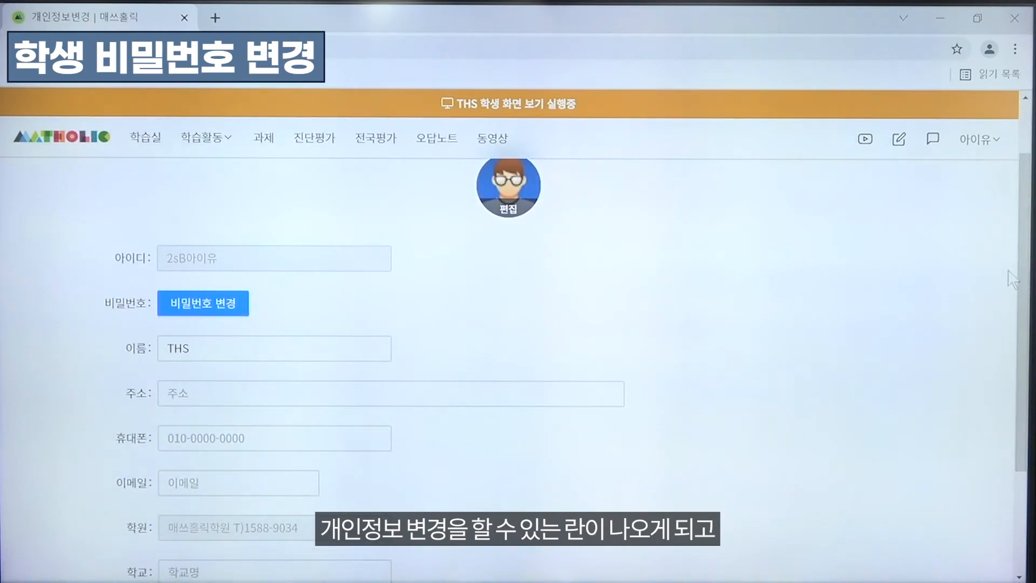
{"action": "left_click", "coordinate": [210, 308]}
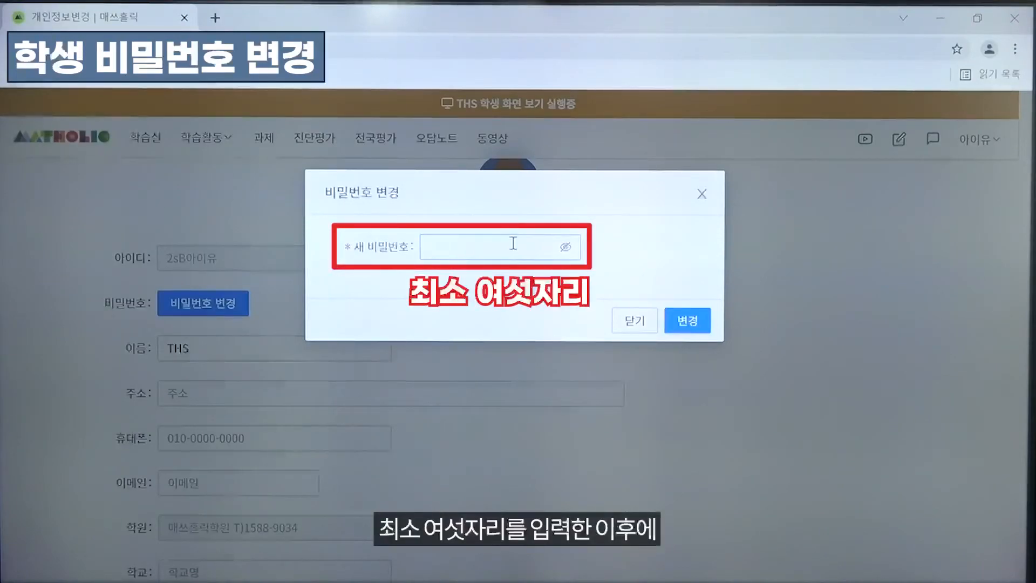
{"action": "left_click", "coordinate": [695, 331]}
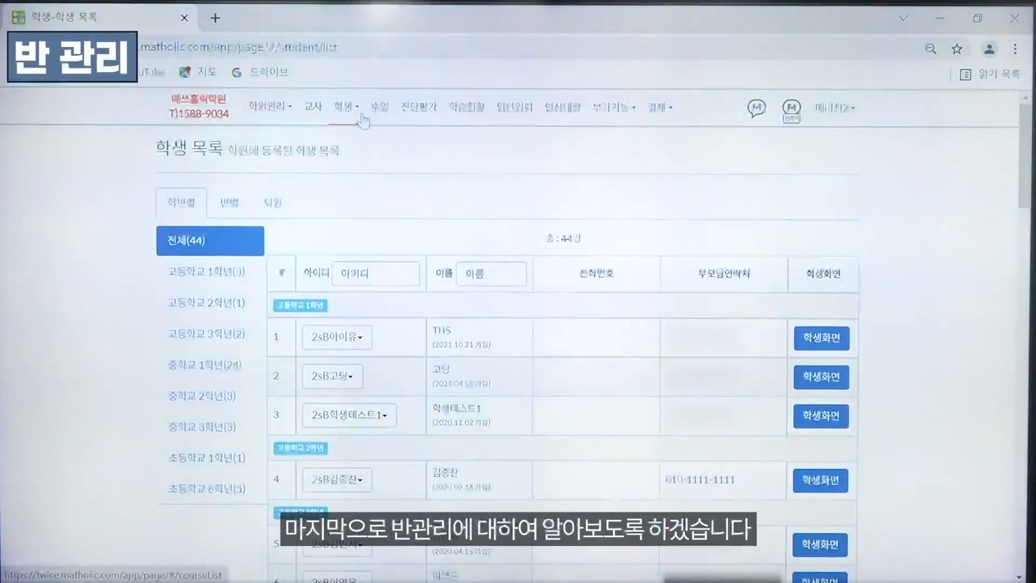
Open the class management page (반관리) for students and view the homeroom teacher change options (담임선생님 변경)
{"action": "left_click", "coordinate": [347, 106]}
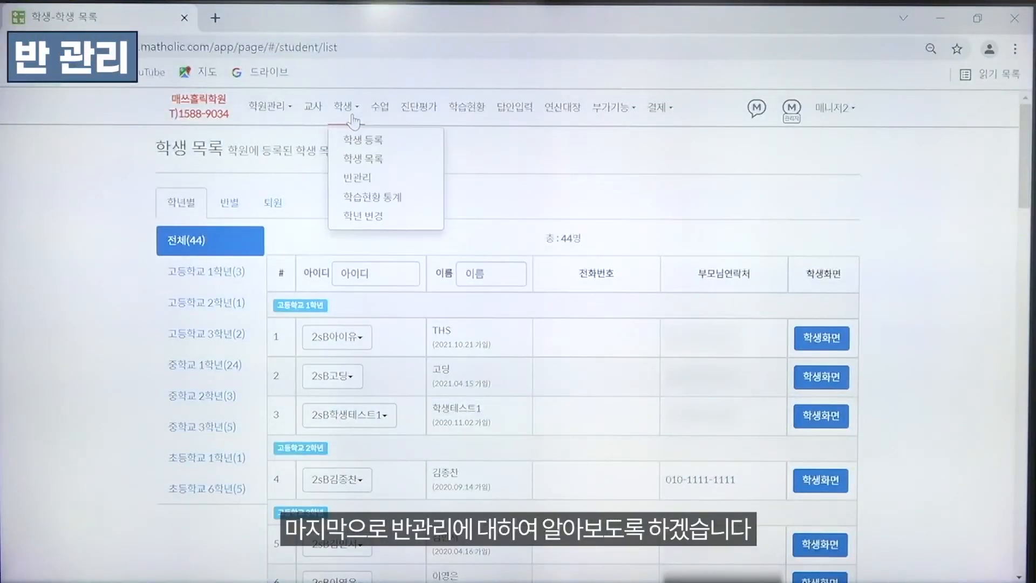
{"action": "left_click", "coordinate": [360, 181]}
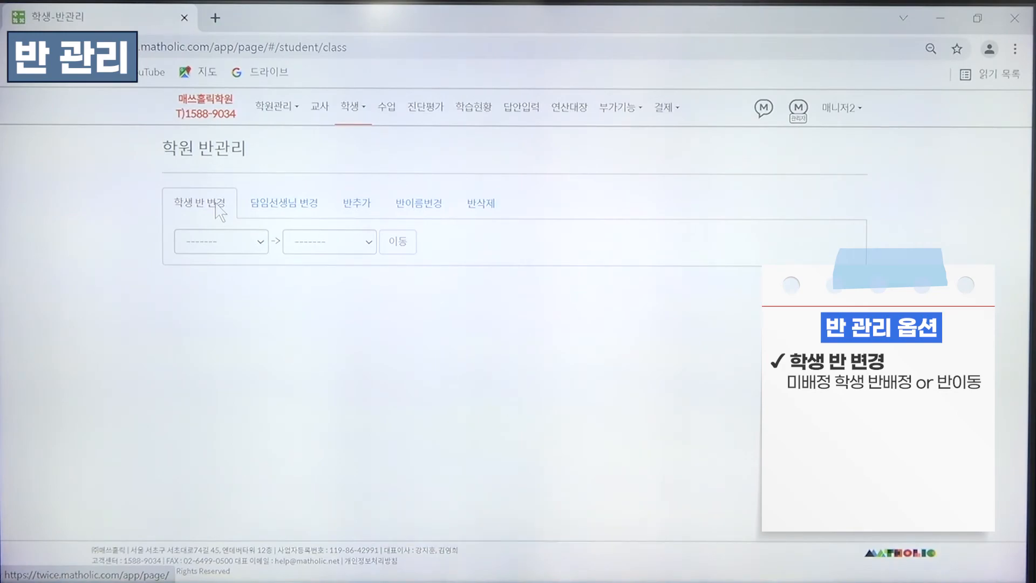
{"action": "left_click", "coordinate": [265, 206]}
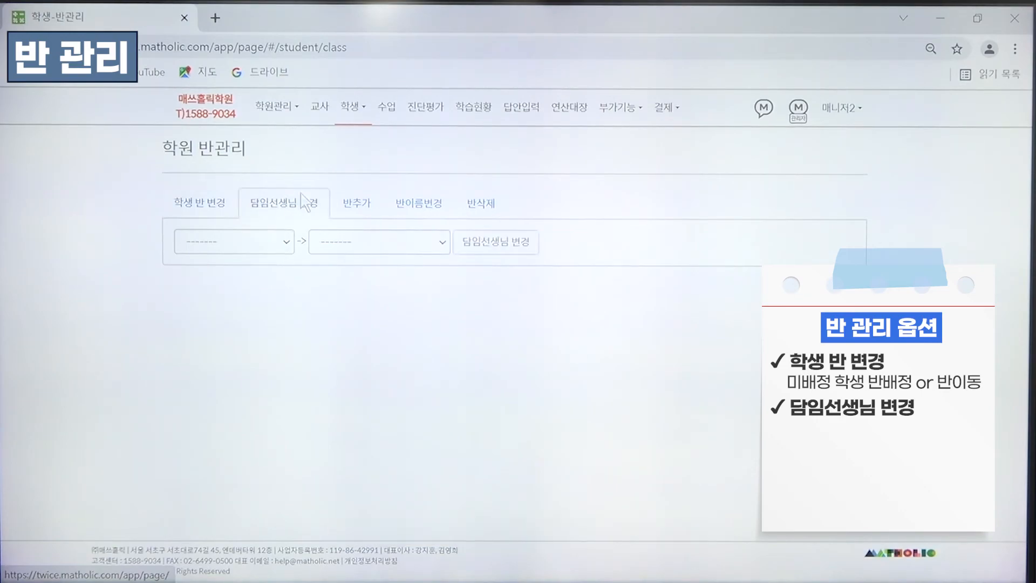
In the form for adding a class (반추가), choose the second listed teacher, just after MATHOLIC, as the teacher in charge
{"action": "left_click", "coordinate": [363, 210]}
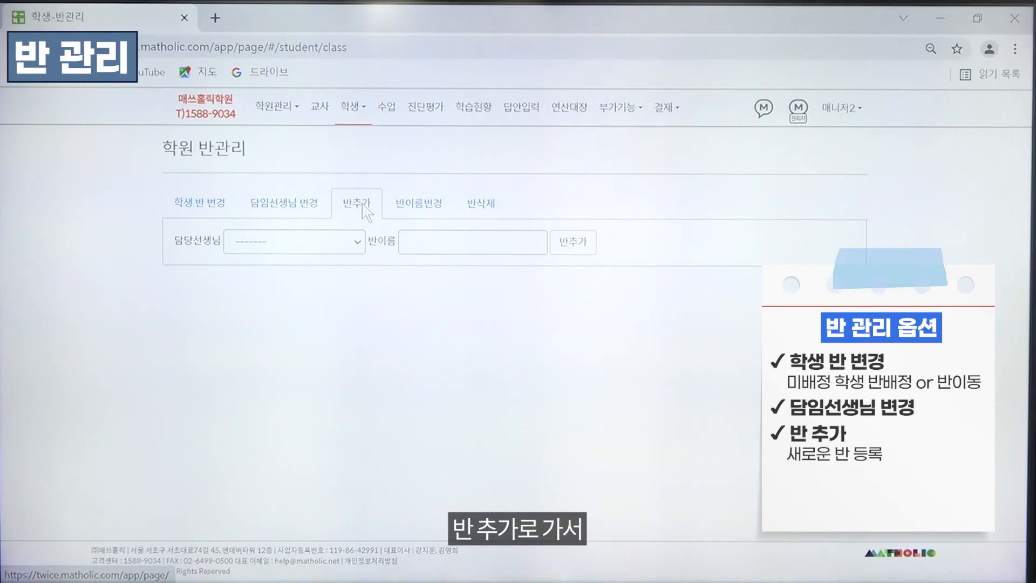
{"action": "left_click", "coordinate": [357, 242]}
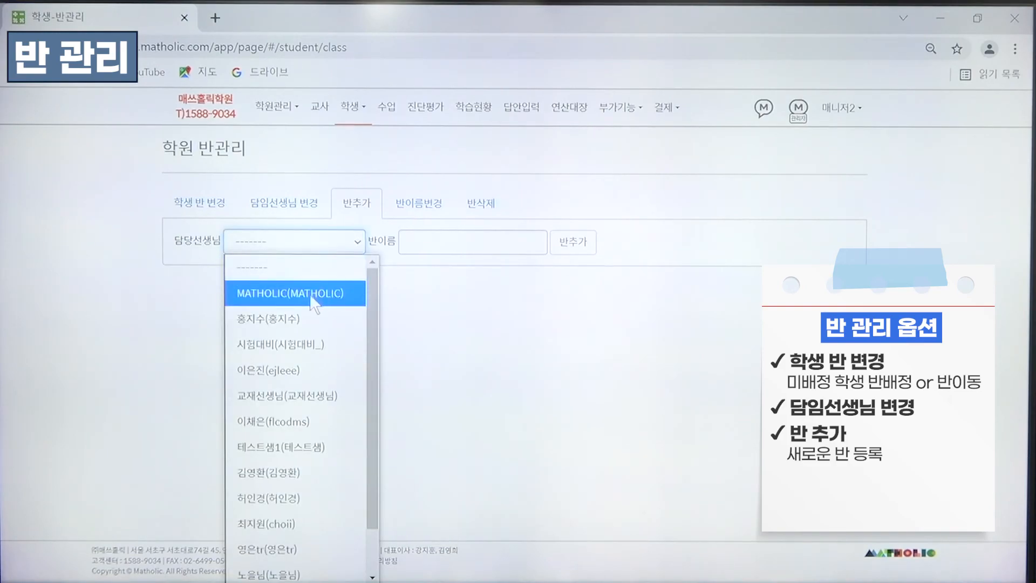
{"action": "left_click", "coordinate": [308, 318]}
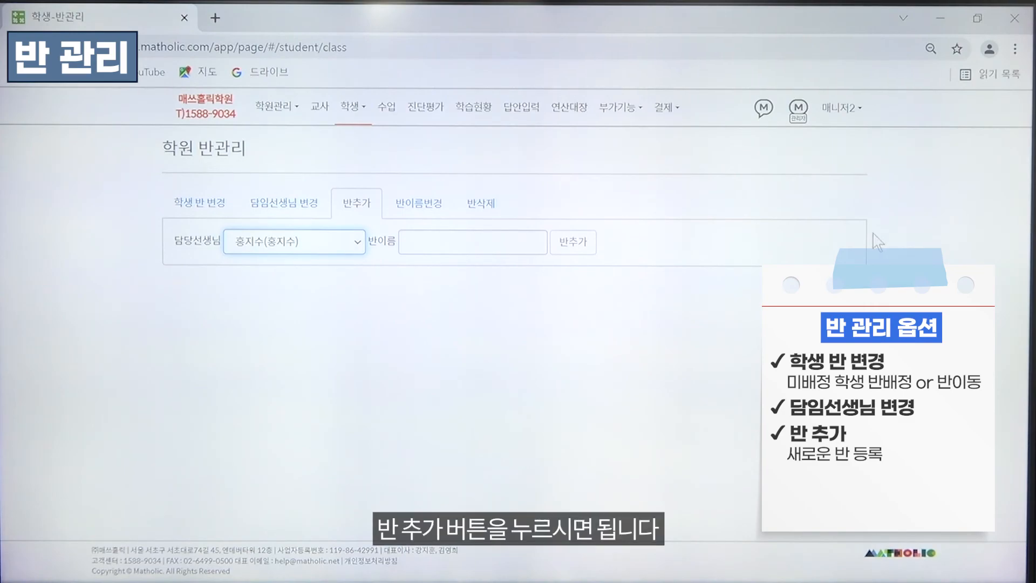
View the options for renaming a class (반이름변경) and for deleting a class (반삭제)
{"action": "left_click", "coordinate": [437, 211]}
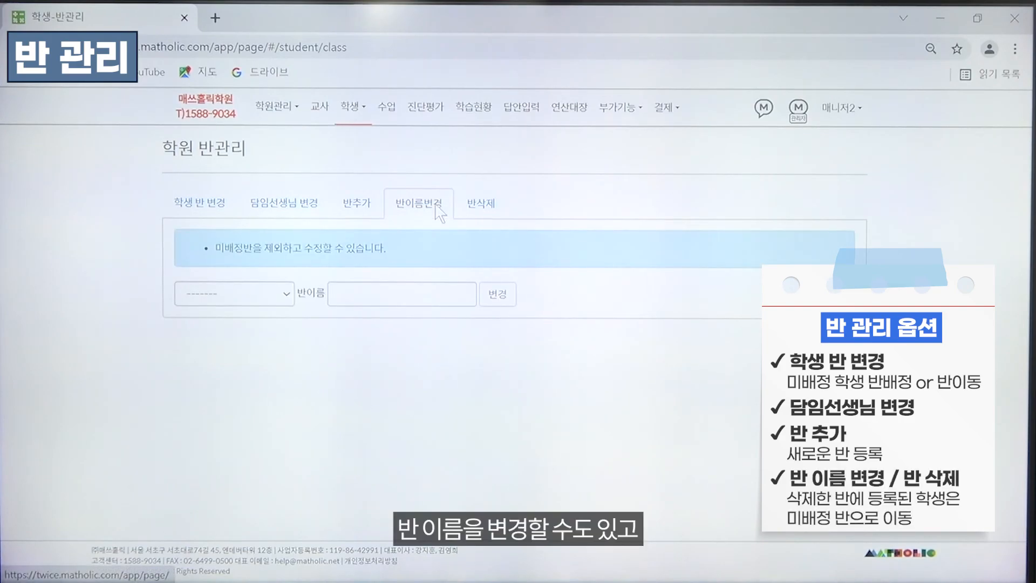
{"action": "left_click", "coordinate": [478, 212]}
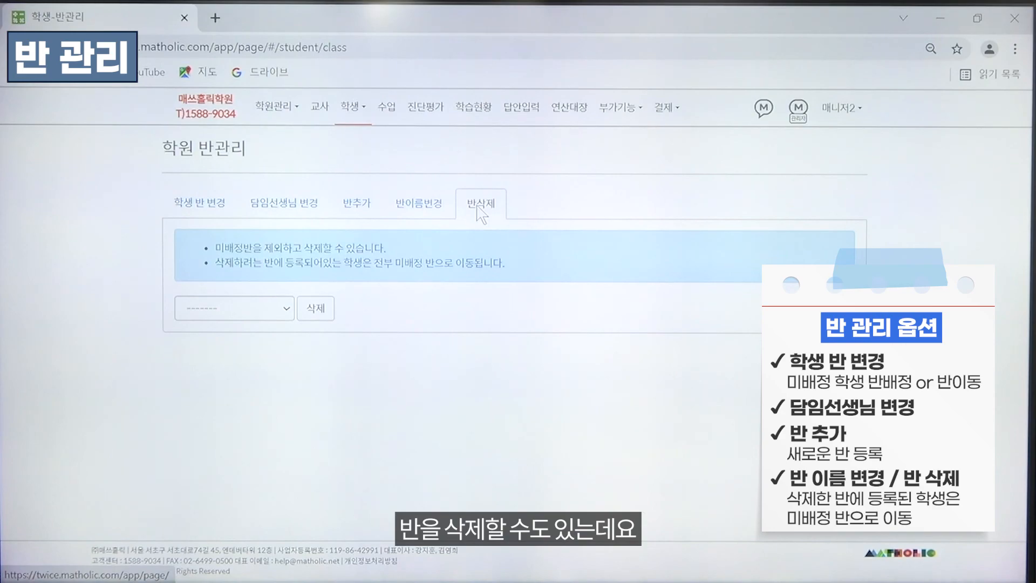